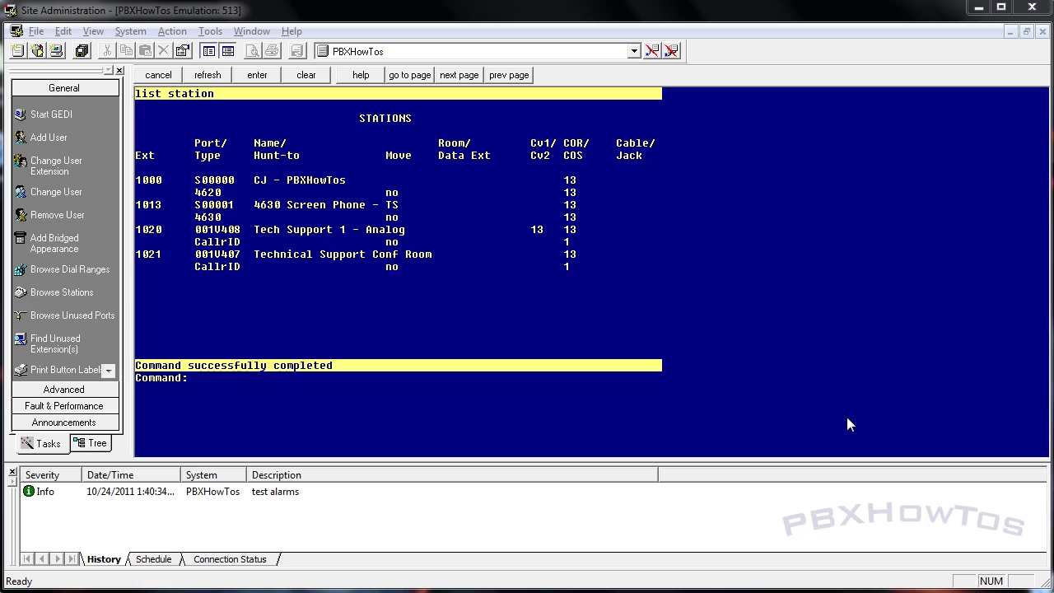
Ready the Command prompt beside the station list showing extensions 1000, 1013, 1020 and 1021.
click(758, 407)
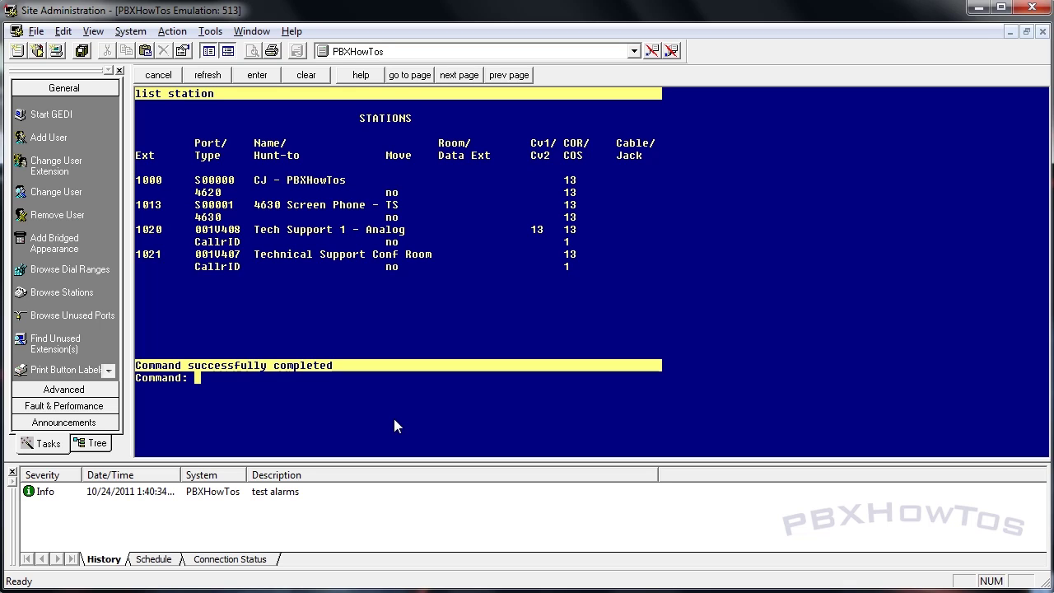
List coverage paths to confirm none exist, then review station 1000's settings.
text(list cov p)
key(Return)
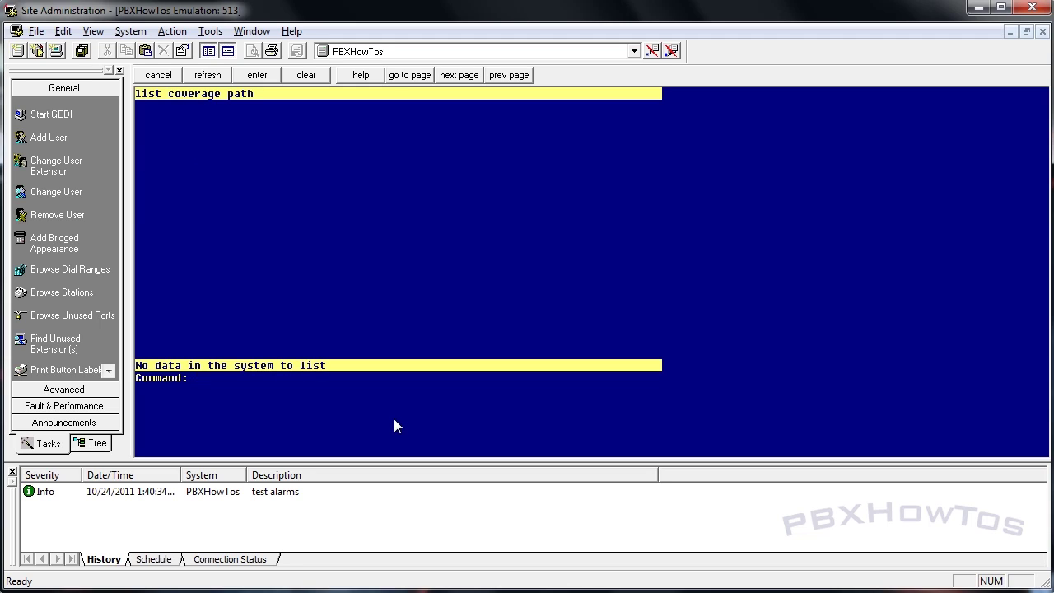
text(display station 1000)
key(Return)
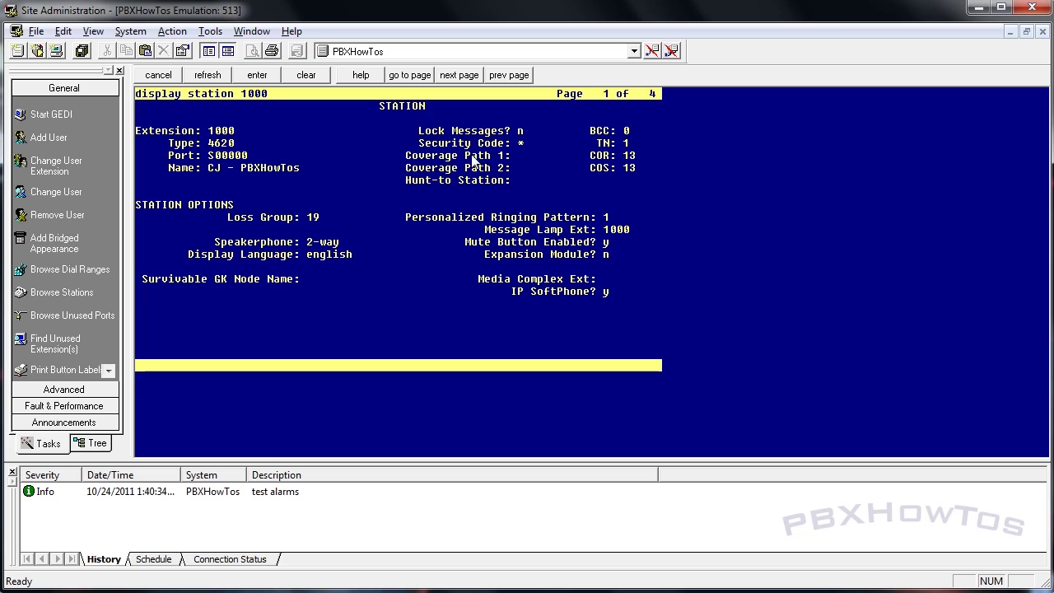
key(Escape)
Review hunt group 13 'Tech Support' (extension 1030, circular, COR 13).
text(d)
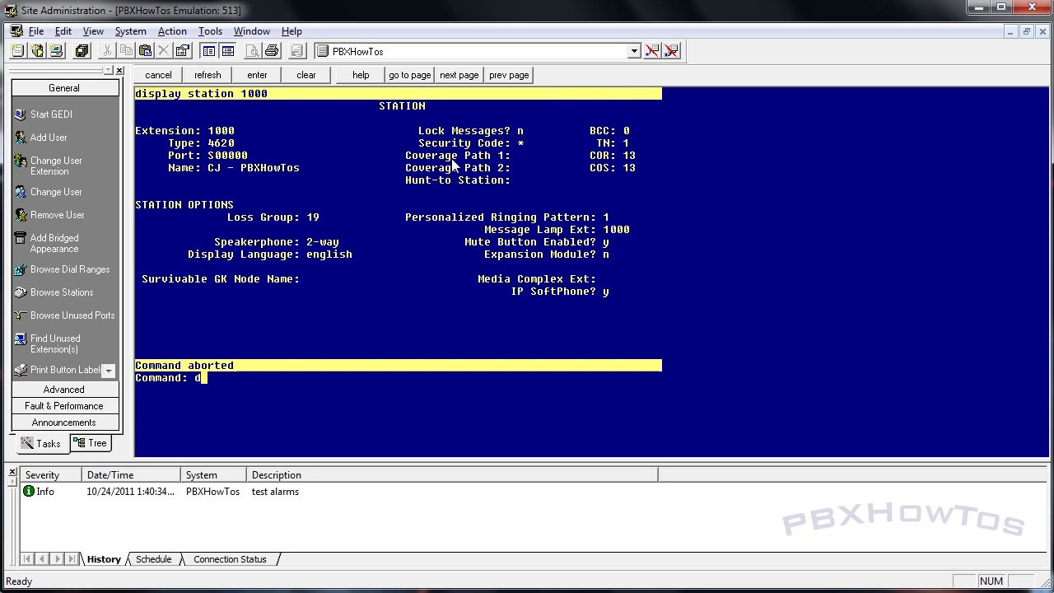
text(isp hu 13)
key(Return)
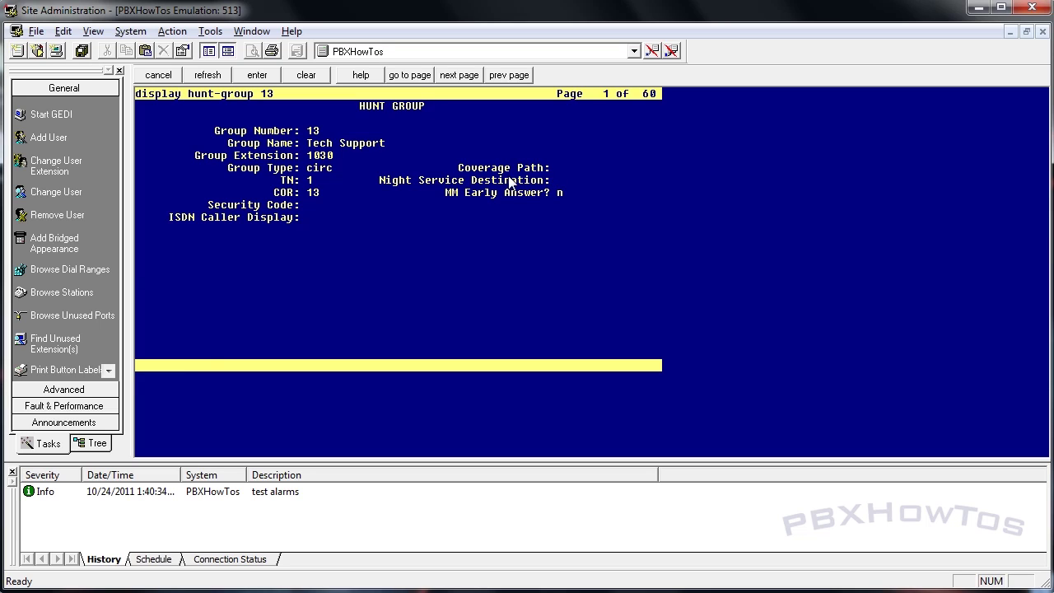
key(Escape)
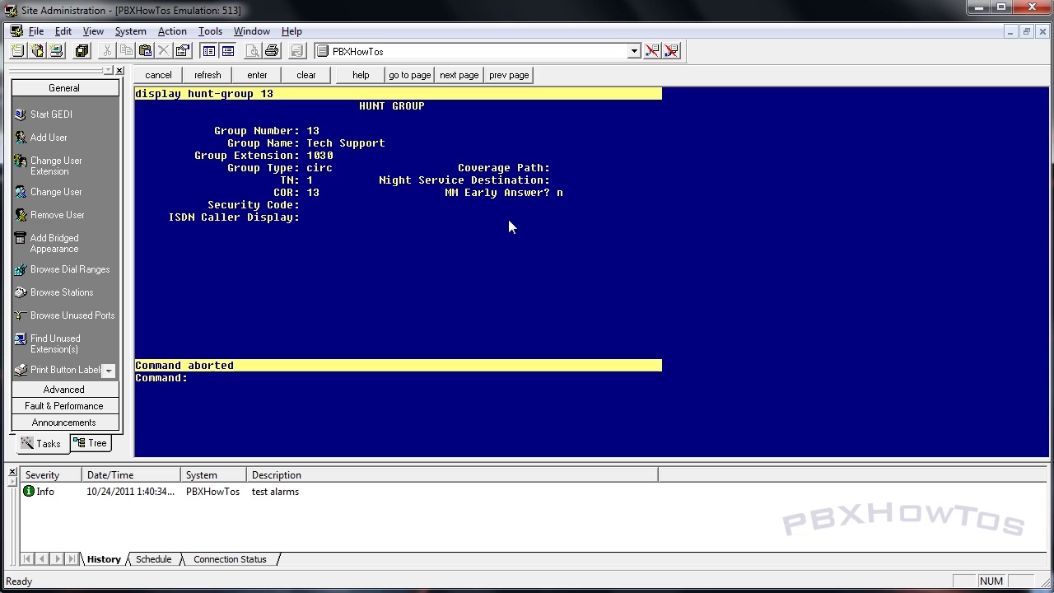
Enter 'add cov p 13', fixing a typo, to get a blank coverage path 13 form.
text(add cov p)
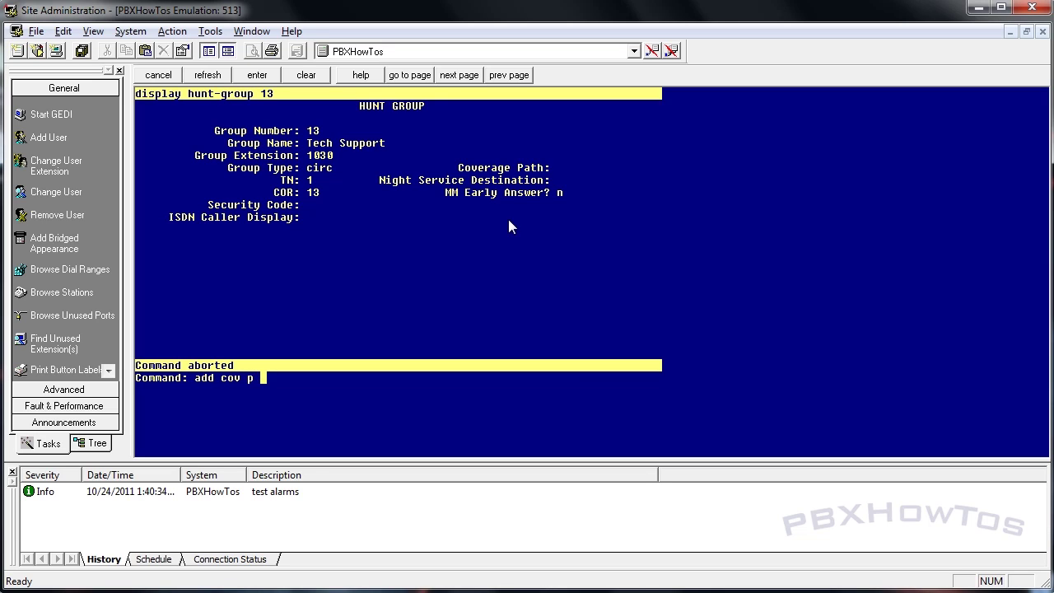
text( nex)
key(BackSpace)
key(BackSpace)
key(BackSpace)
text(13)
key(Return)
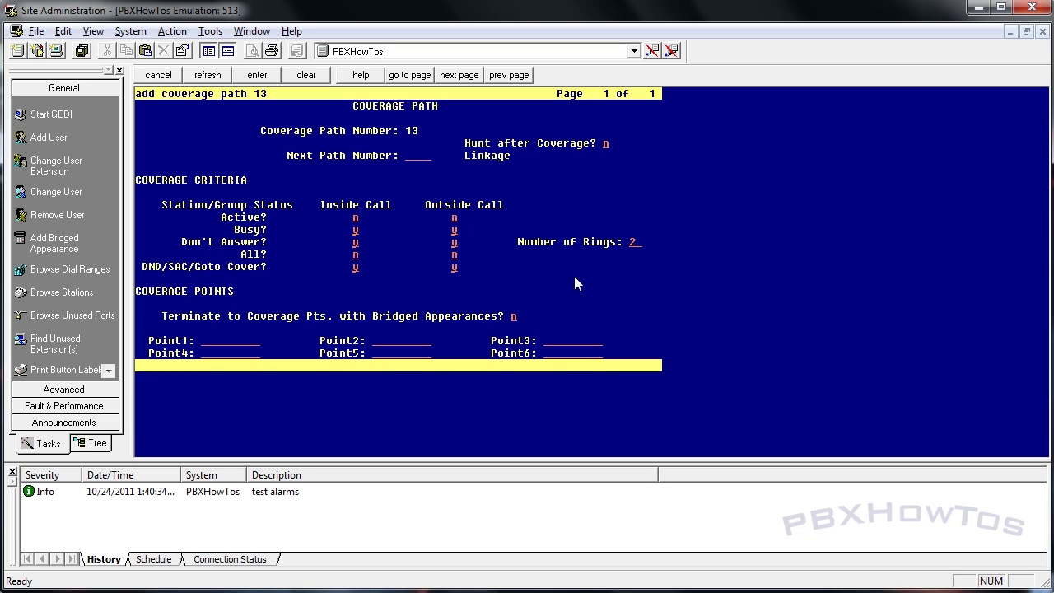
key(shift+Tab)
key(shift+Tab)
key(Home)
key(shift+Tab)
key(Tab)
key(Tab)
key(Tab)
key(Tab)
key(Home)
key(Up)
key(Up)
key(Up)
key(Up)
key(Up)
key(Up)
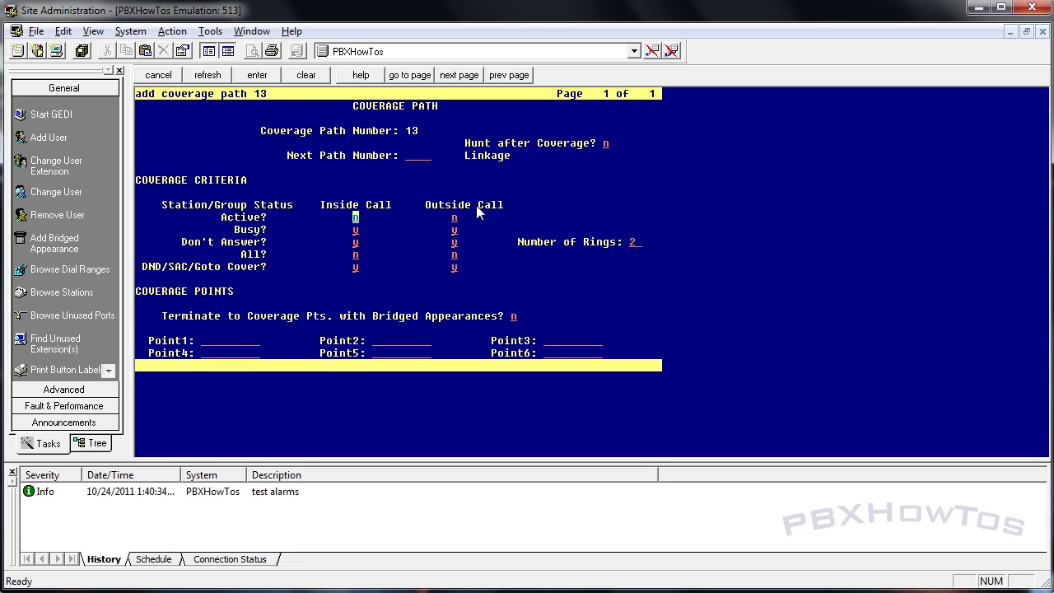
key(shift+Tab)
Enter 3 in coverage path 13's Number of Rings field and move on to Point1.
key(Tab)
key(Tab)
key(Tab)
key(Tab)
text(3)
key(shift+Tab)
key(shift+Tab)
key(Tab)
key(Tab)
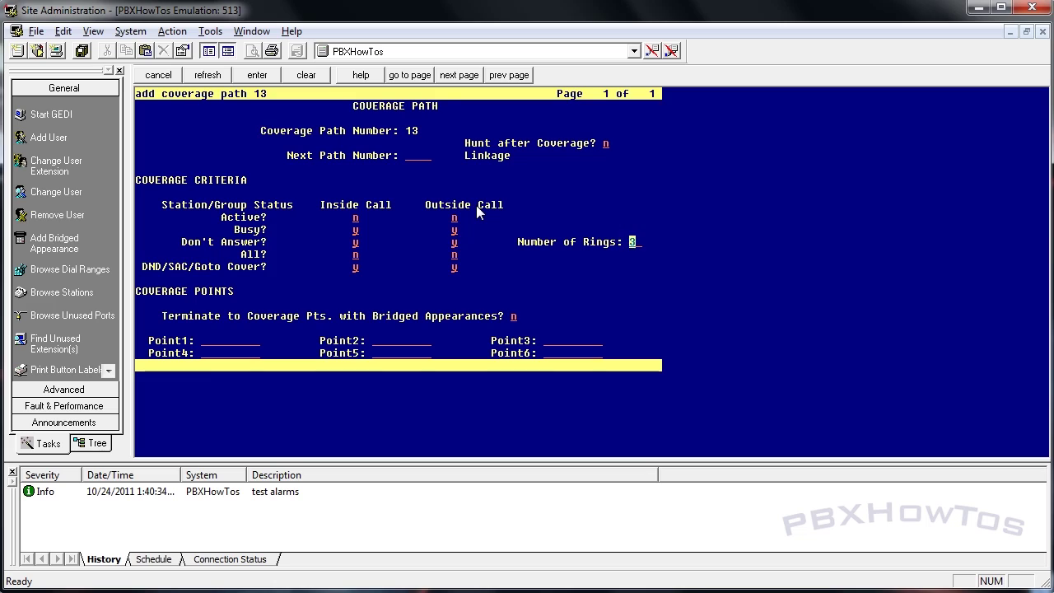
key(Tab)
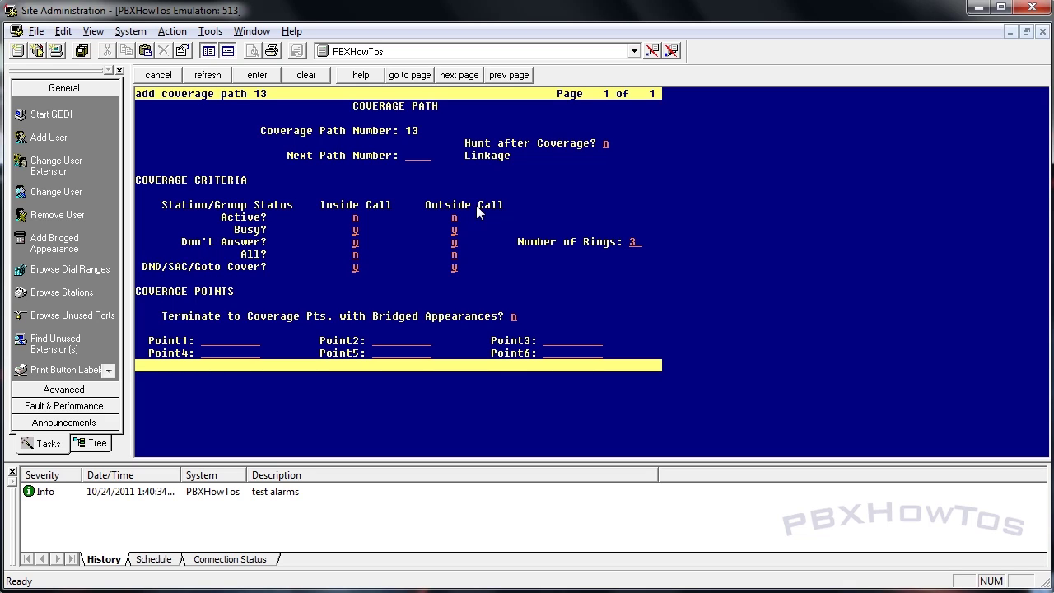
key(Tab)
key(Tab)
key(shift+Tab)
key(Tab)
key(Up)
key(Up)
Set Number of Rings to 2 and make extension 1000 the first coverage point.
key(Tab)
key(Tab)
text(2)
key(Tab)
key(Tab)
key(Tab)
key(Tab)
key(Tab)
key(Tab)
text(1000)
key(Tab)
Give Point1 ring count 2, add 1020 as Point2 with 1 ring, and h13 as Point3.
text(2)
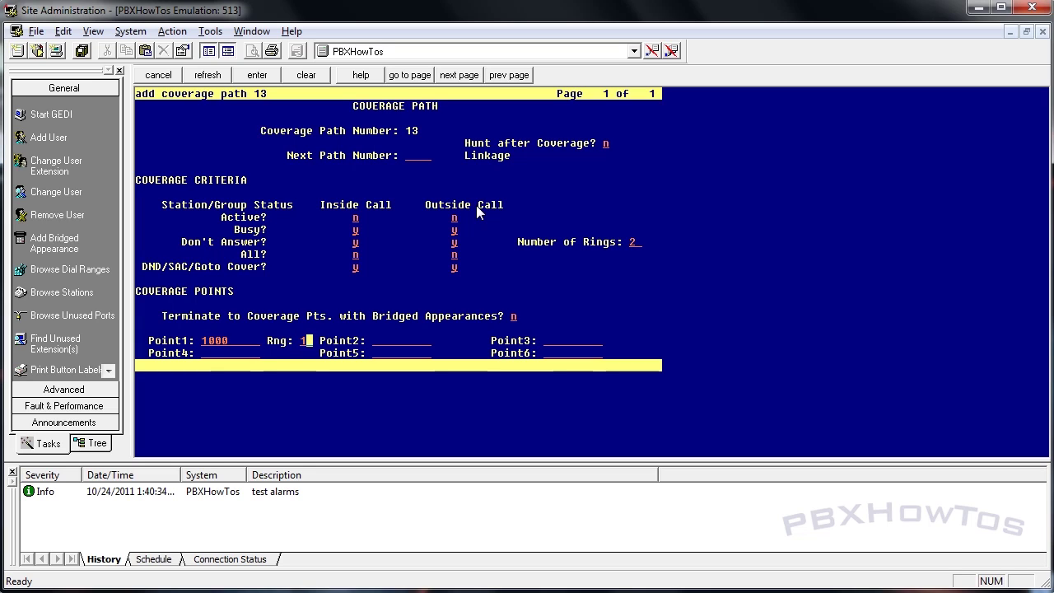
key(Tab)
text(1020)
key(Tab)
text(1)
key(Tab)
text(h)
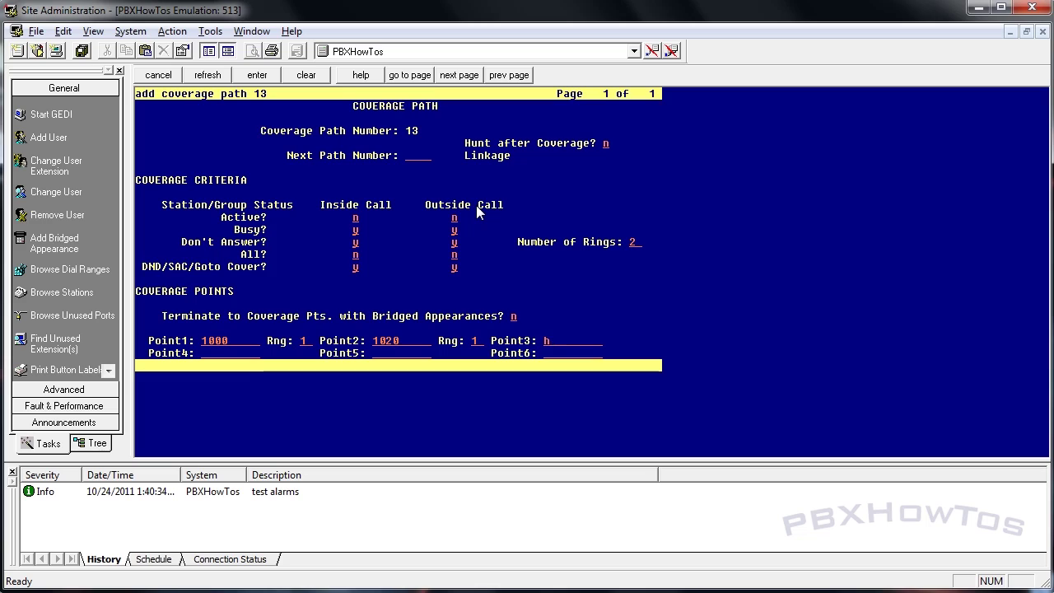
text(13)
key(Tab)
key(Tab)
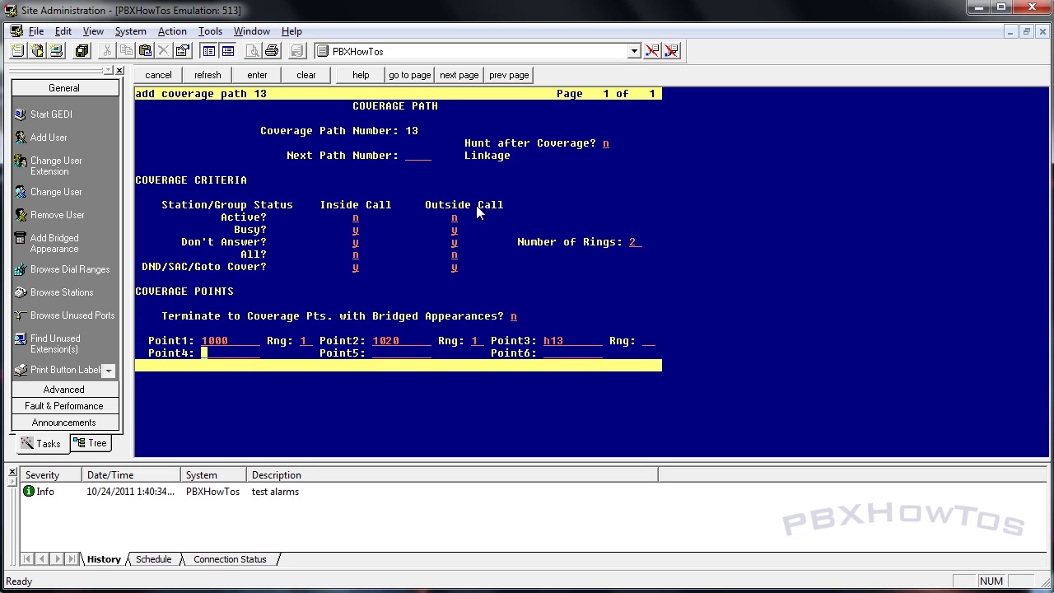
Clear a mistaken h9 from Point4 and show help on allowed coverage point values.
text(h9)
key(BackSpace)
key(BackSpace)
key(F5)
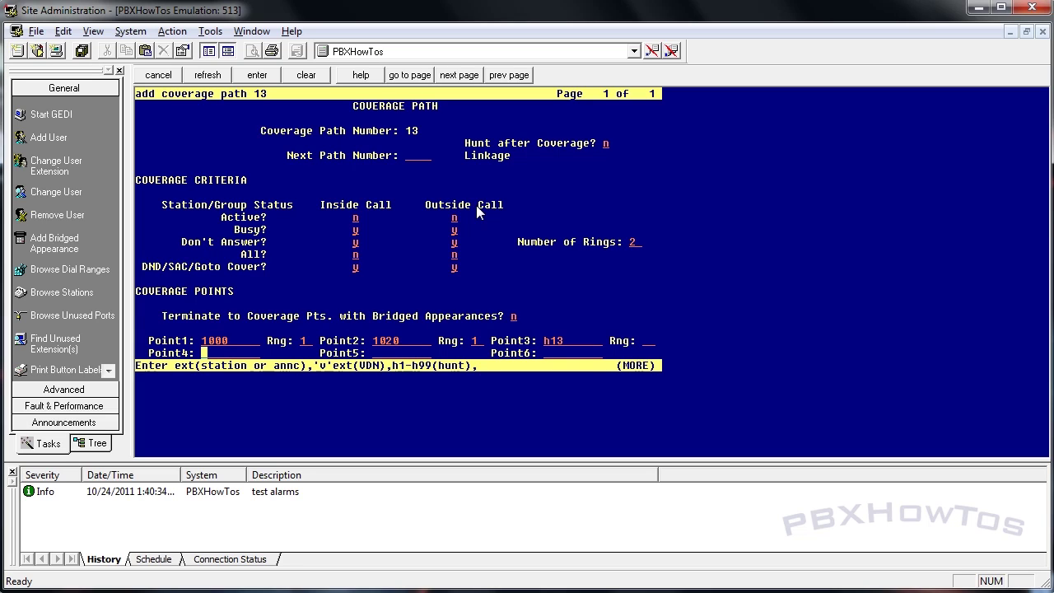
key(Up)
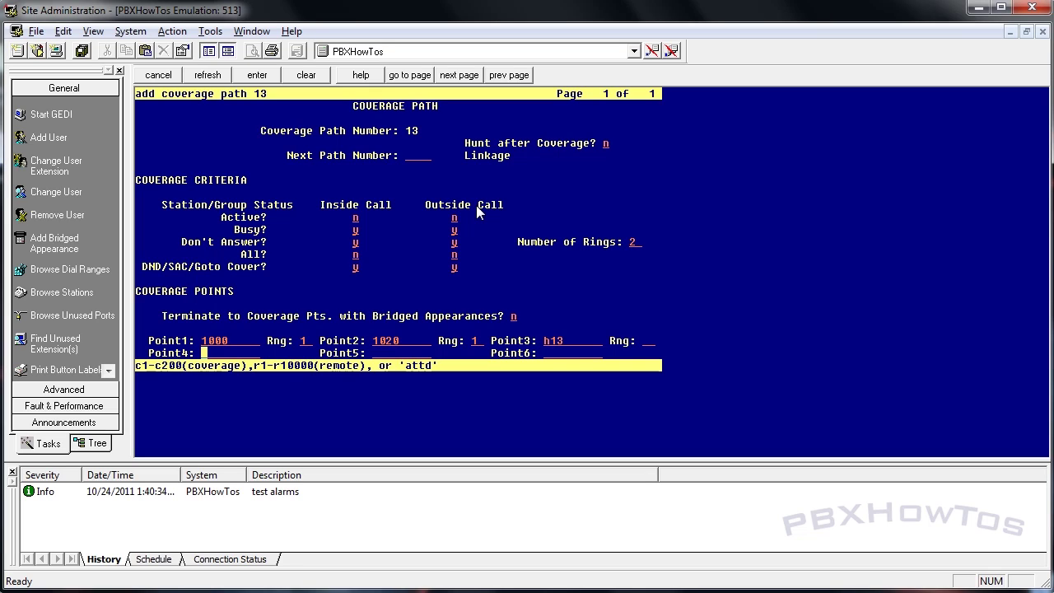
key(Up)
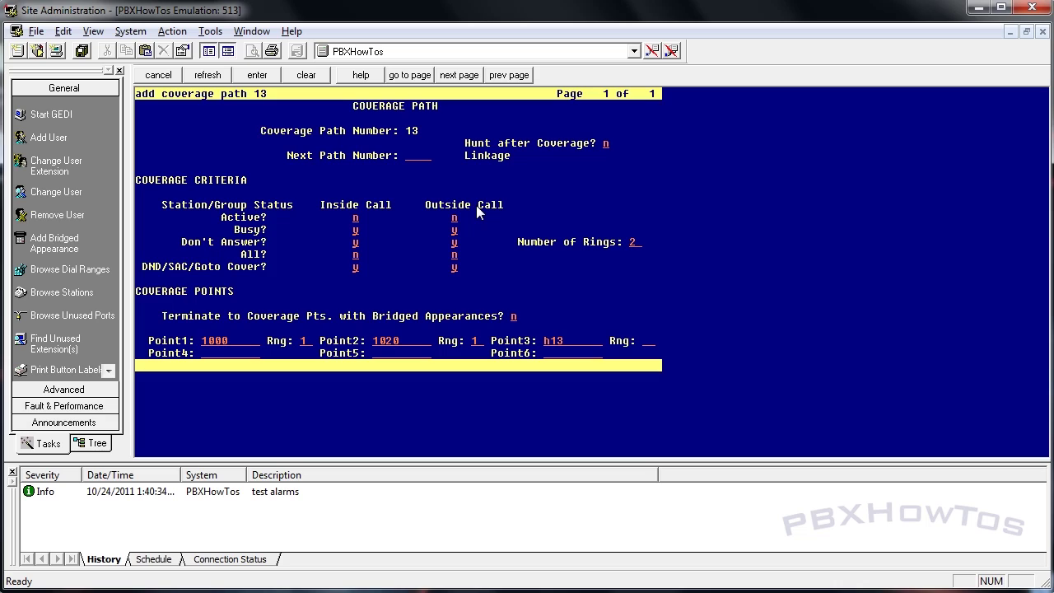
Change Point1 to 1020 with 1 ring and Point2 to hunt group h13.
key(Right)
key(Right)
text(2)
key(Tab)
text(1)
key(Tab)
text(h13)
key(Tab)
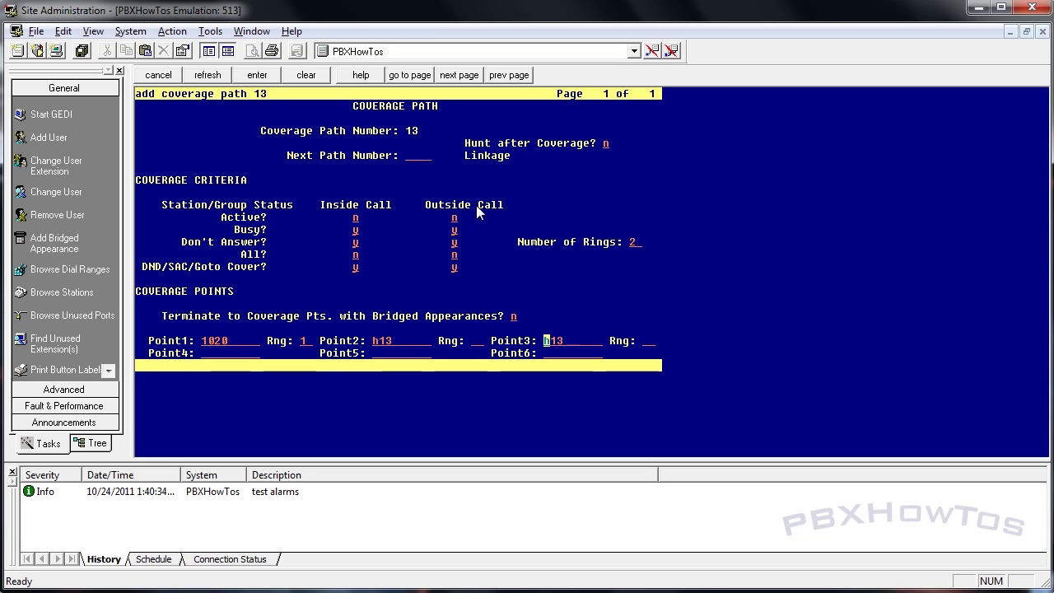
Clear Point3, save coverage path 13, and enter 'change station 1000'.
key(Delete)
key(Delete)
key(Delete)
key(Tab)
key(Return)
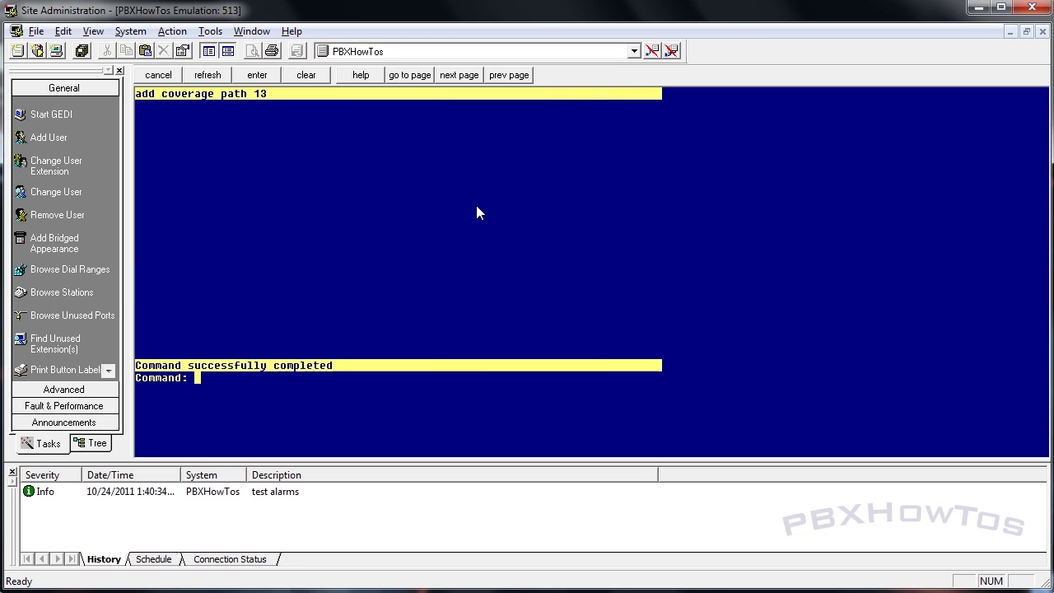
text(change station)
text( 1000)
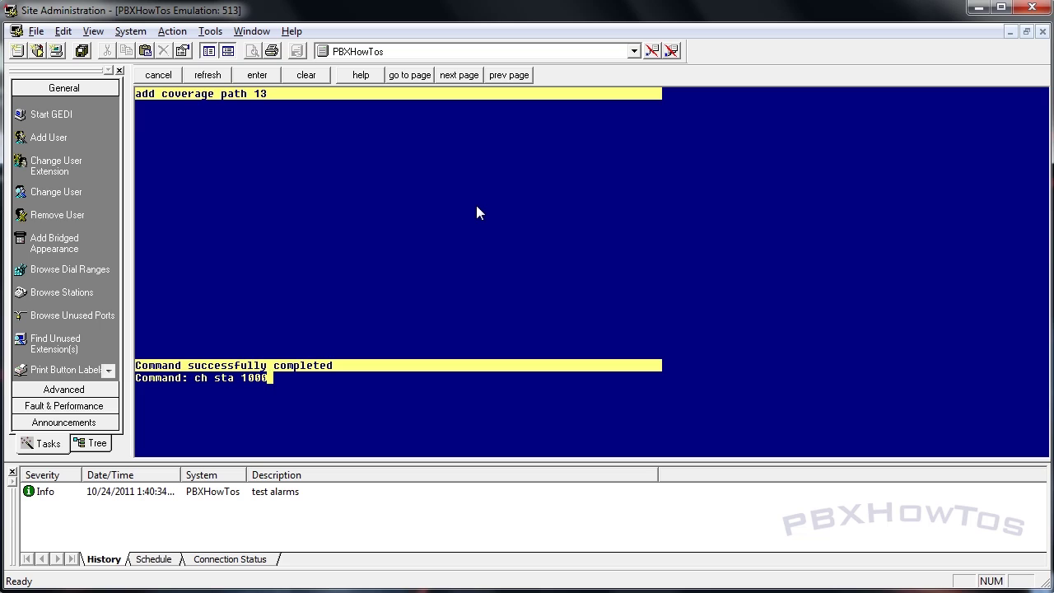
Set station 1000's Coverage Path 1 to 13 and save the change.
key(Return)
key(Tab)
key(Tab)
key(Tab)
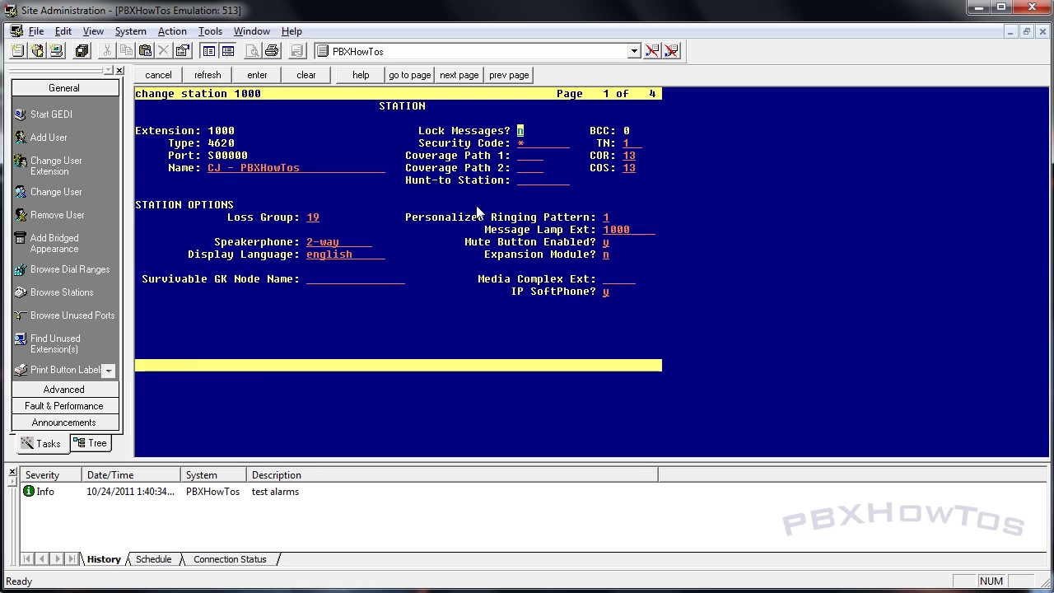
text(13)
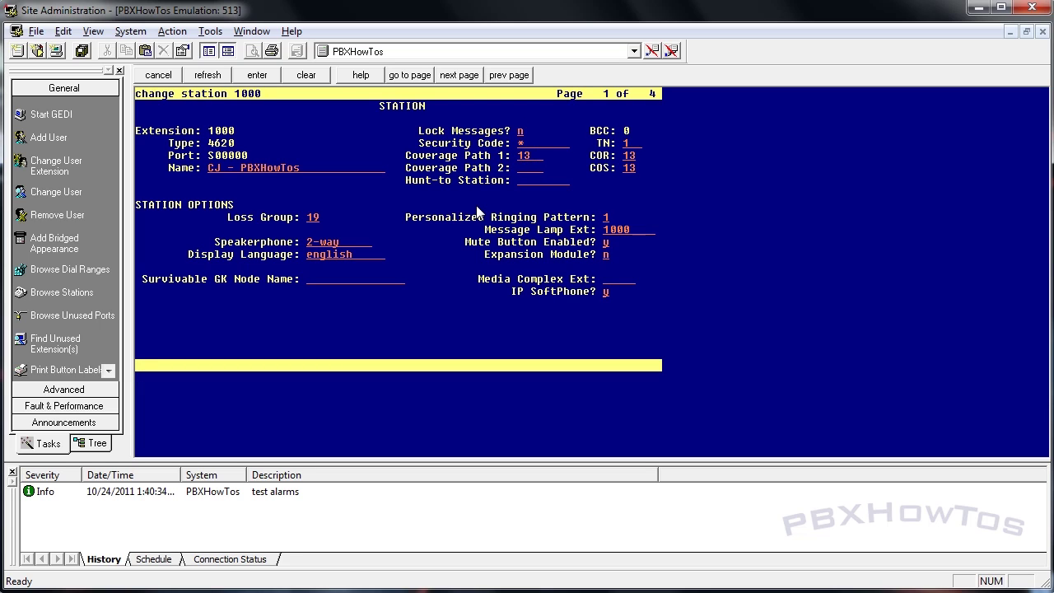
key(Tab)
key(Return)
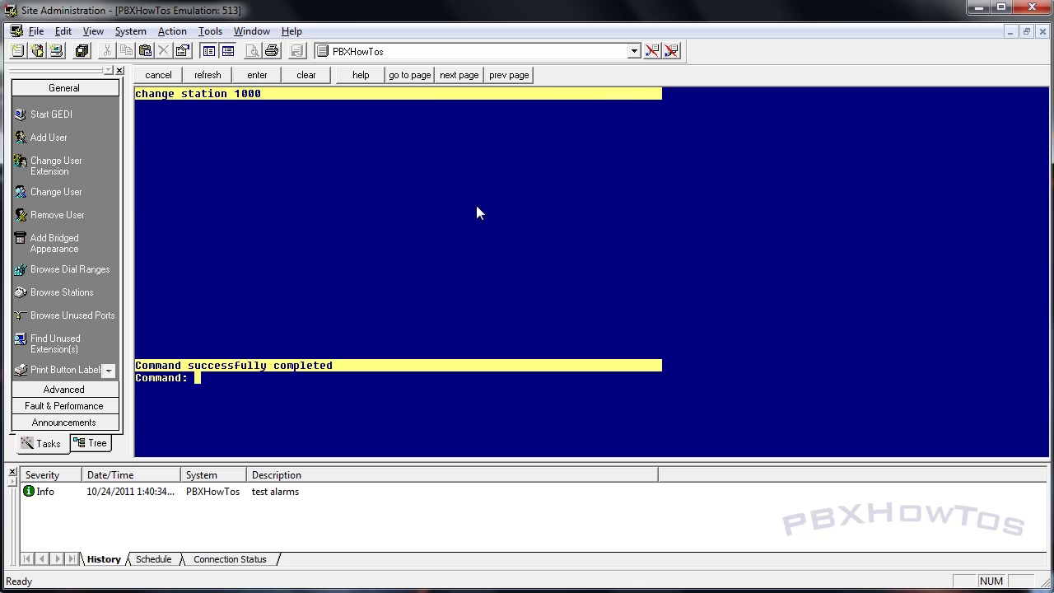
Display coverage path 13's details: point 1020, then h13, 2 rings.
text(display coverage path 13)
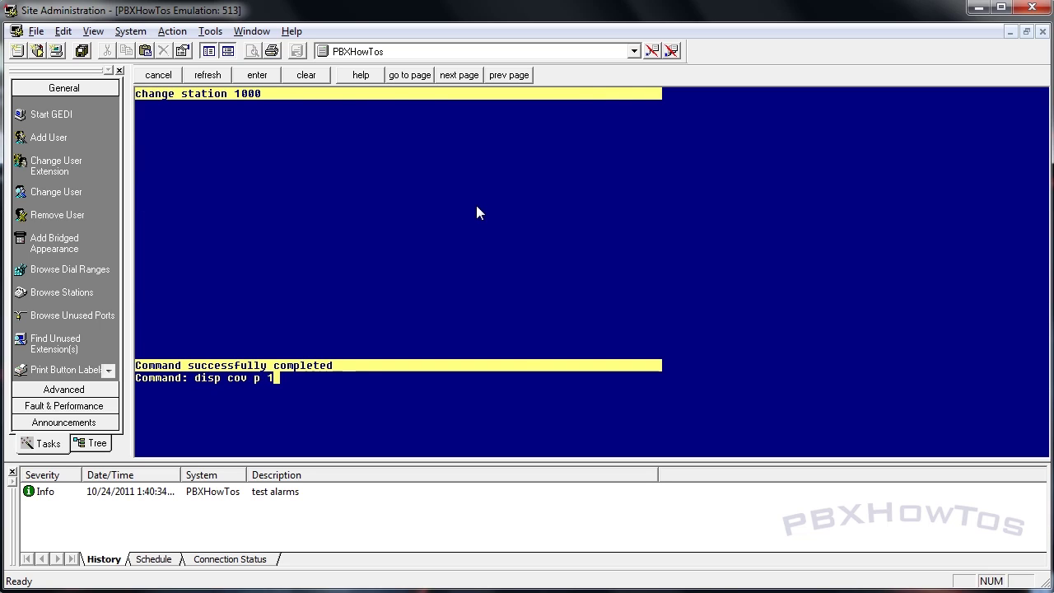
key(Return)
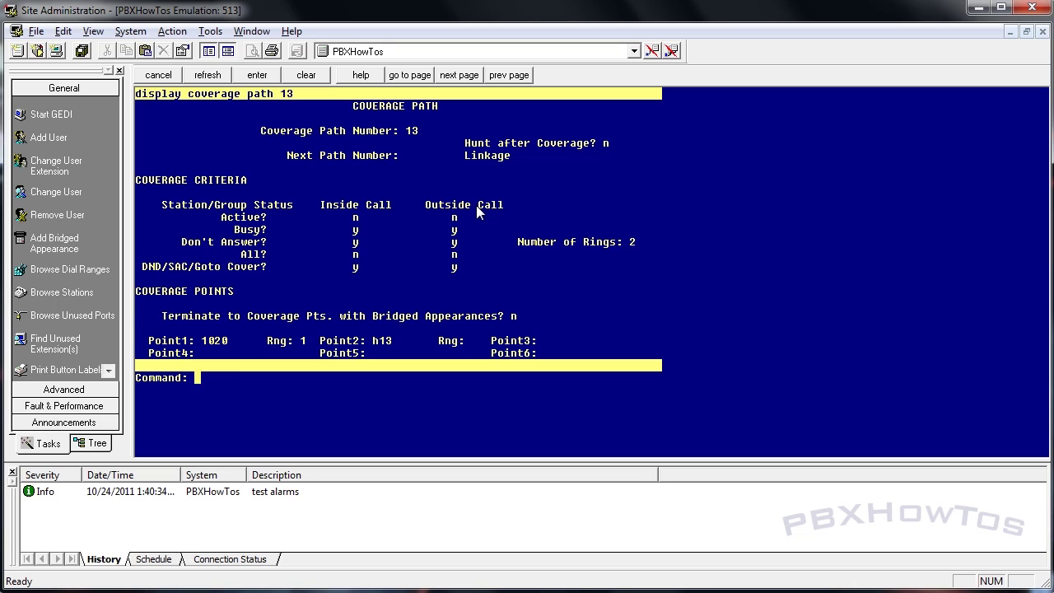
text(list)
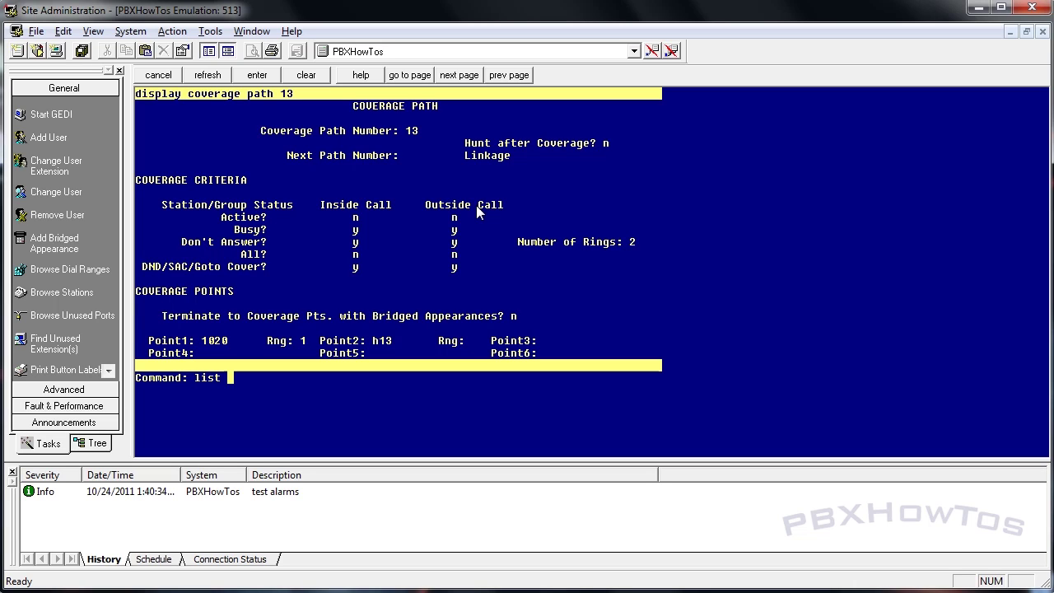
text( trace station 101)
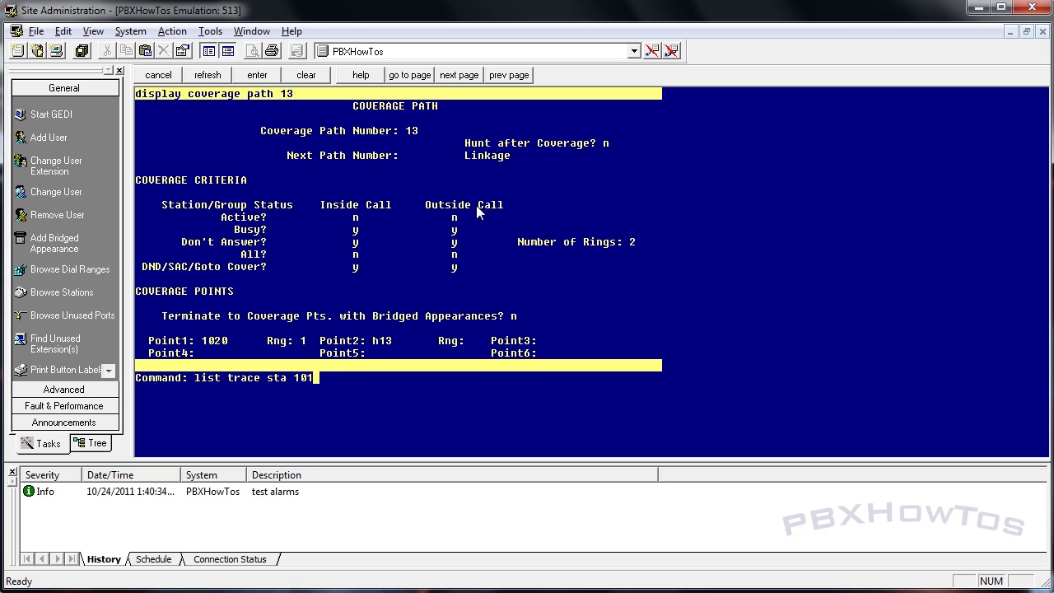
text(3)
Trace station 1013, highlighting the coverage point 2 and hunt group 13 lines on page 2, then stop.
key(Return)
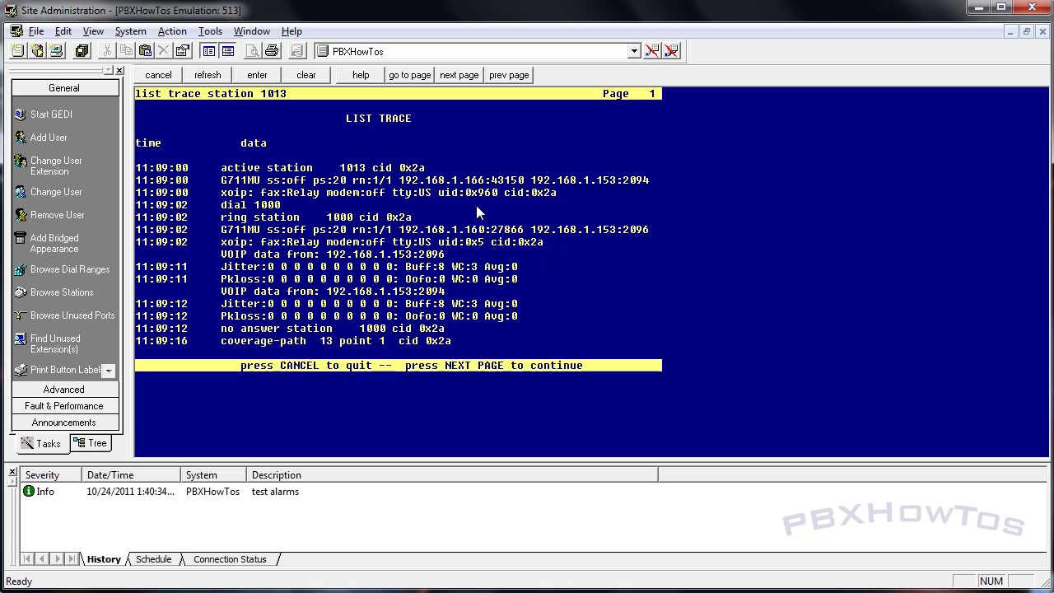
key(F7)
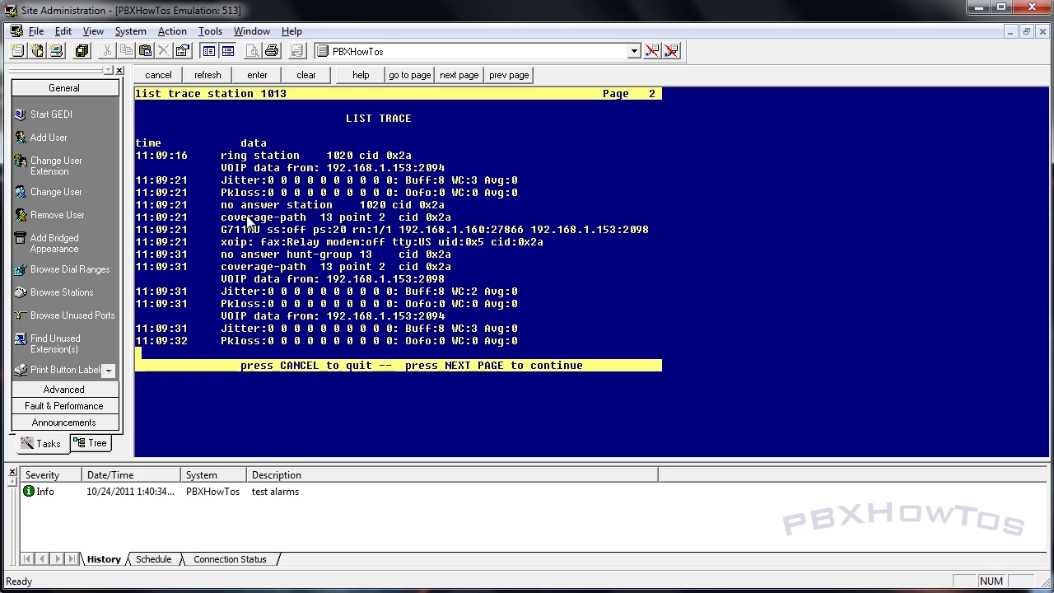
mouse_move(223, 218)
mouse_down()
mouse_move(400, 218)
mouse_move(391, 217)
mouse_up()
drag(222, 254, 372, 258)
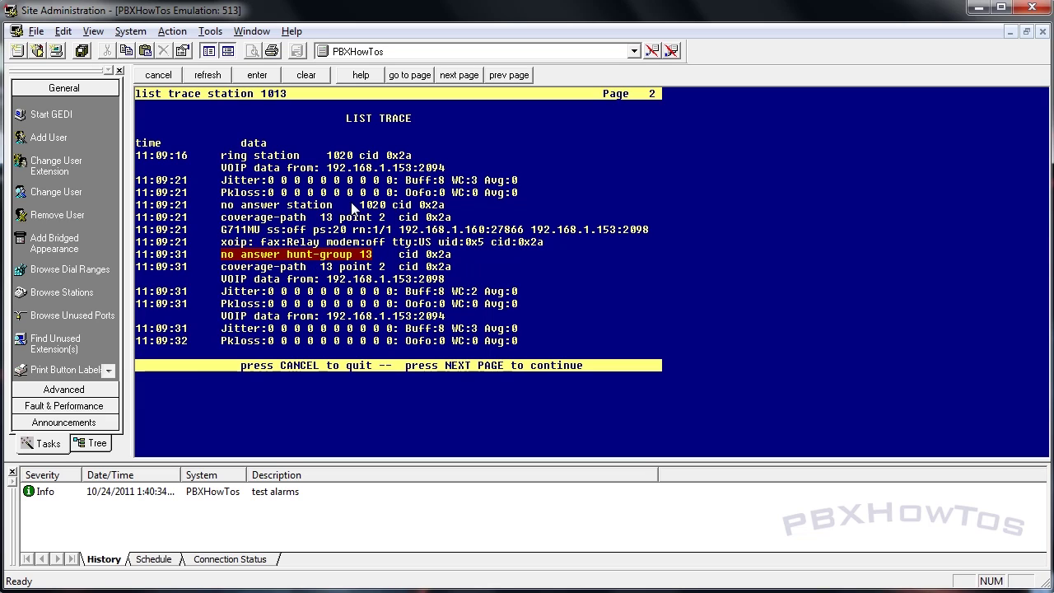
click(154, 75)
Replay the previous trace and mark the dial 1000, no-answer and coverage point 1 lines.
text(list )
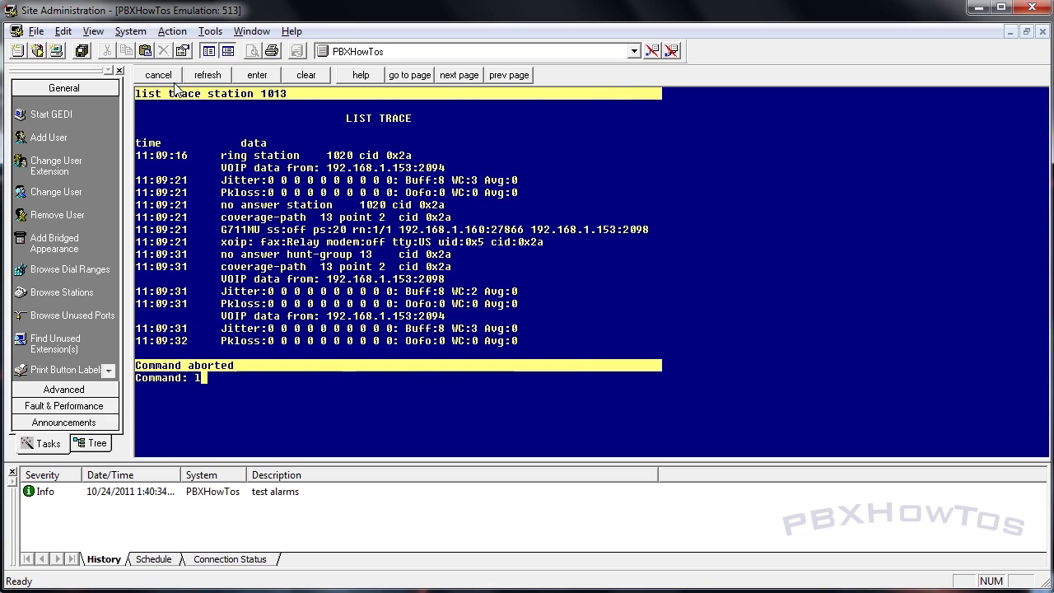
text(trace previous)
key(Return)
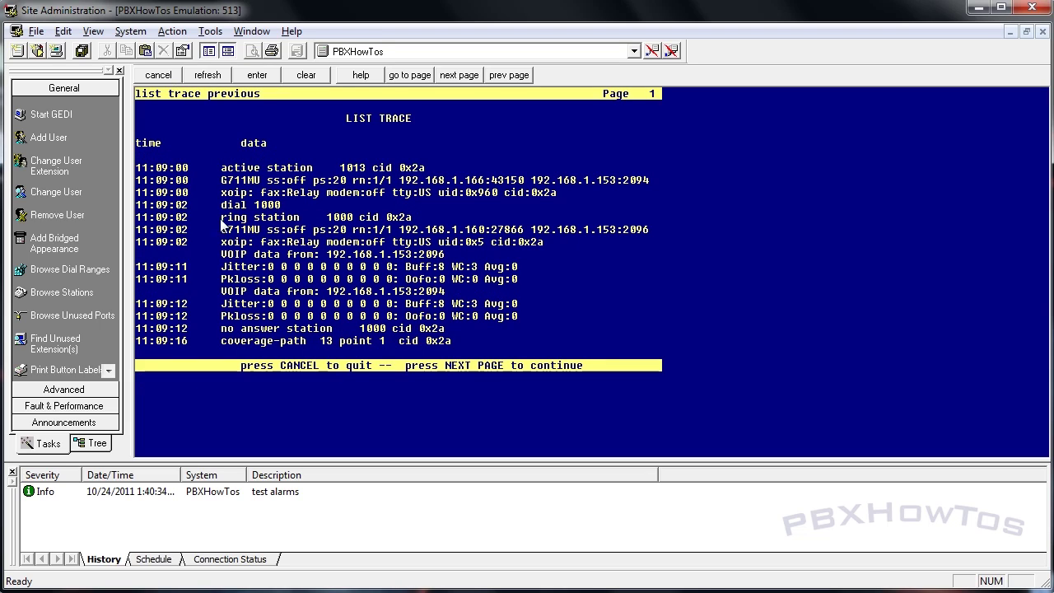
drag(217, 204, 350, 224)
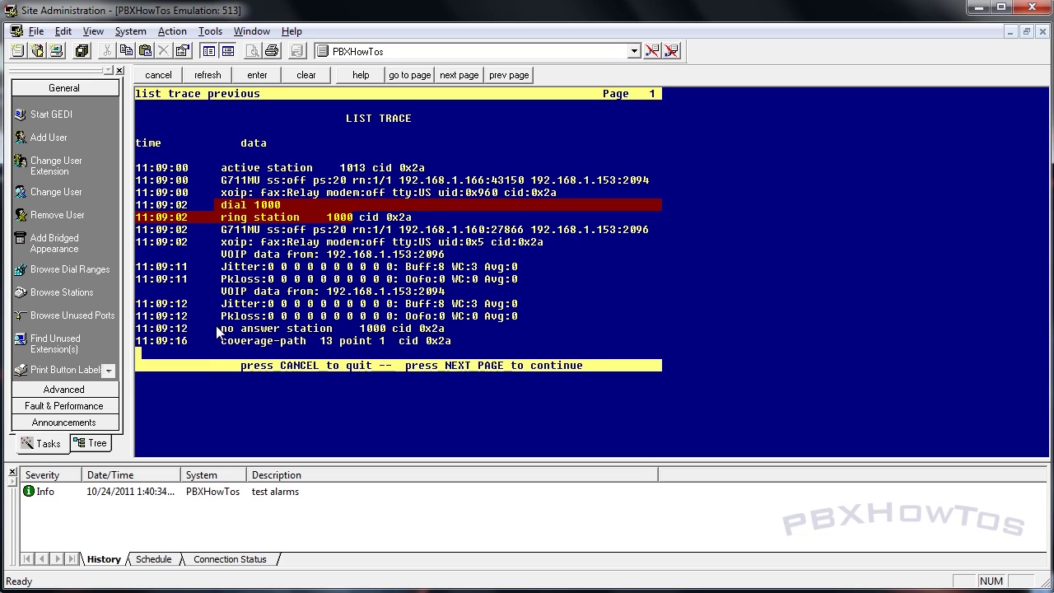
drag(217, 329, 431, 348)
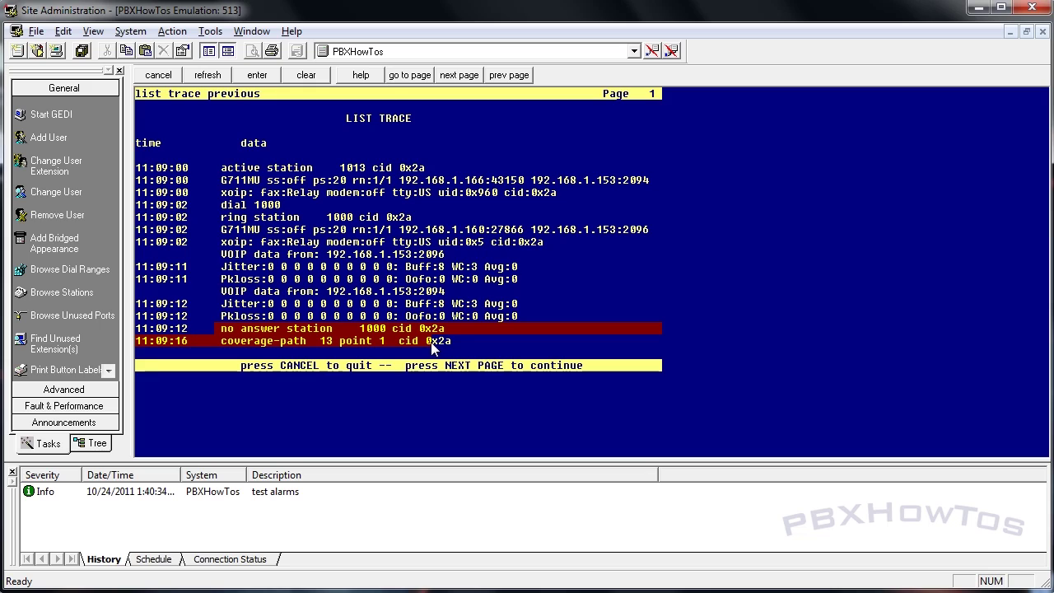
On page 2, mark the 1020 no-answer, point 2 and hunt group 13 lines, then end the display.
key(F7)
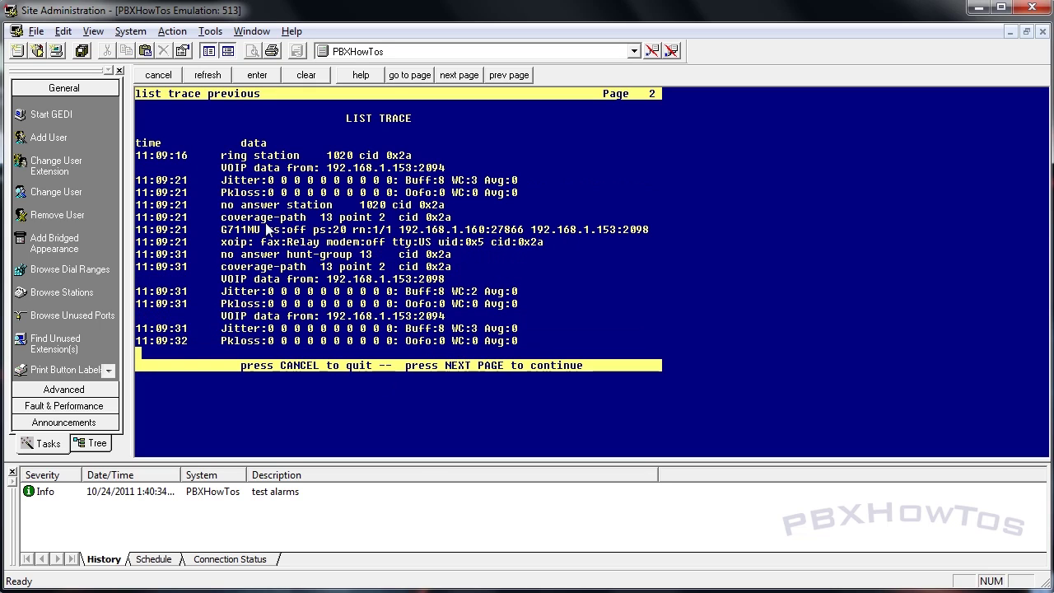
drag(217, 206, 451, 219)
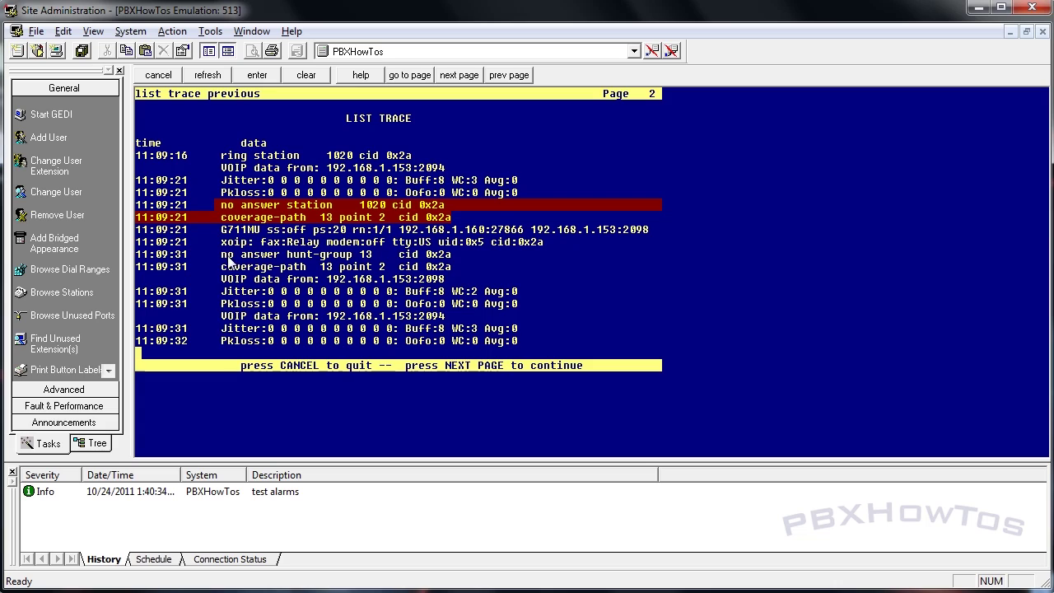
drag(217, 254, 459, 277)
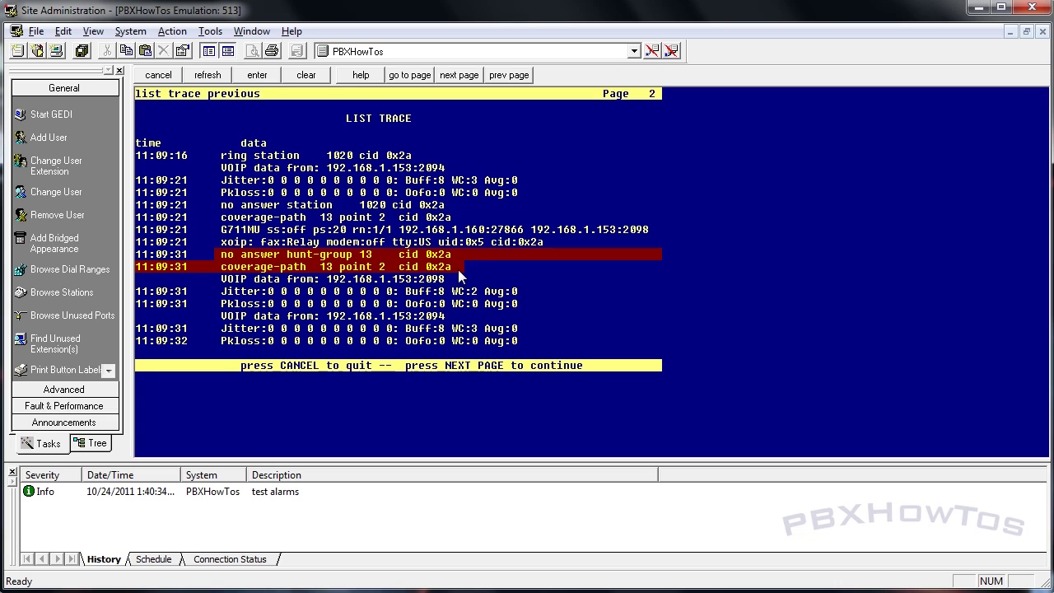
key(F1)
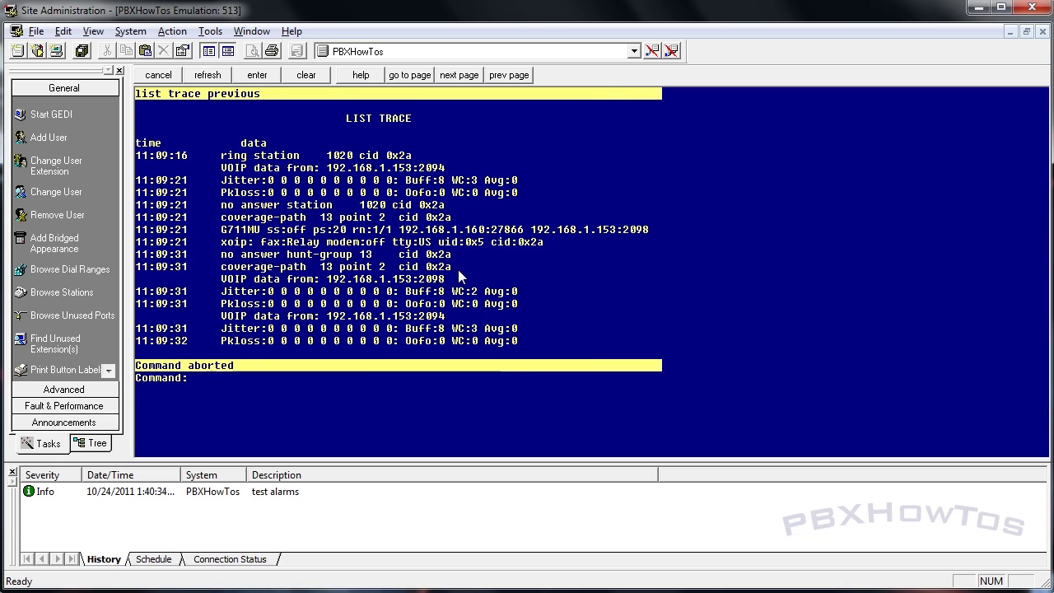
Display coverage path 13 with 'disp cov p 13': Point1 1020 (Rng 1), Point2 h13.
text(disp cov p 13)
key(Return)
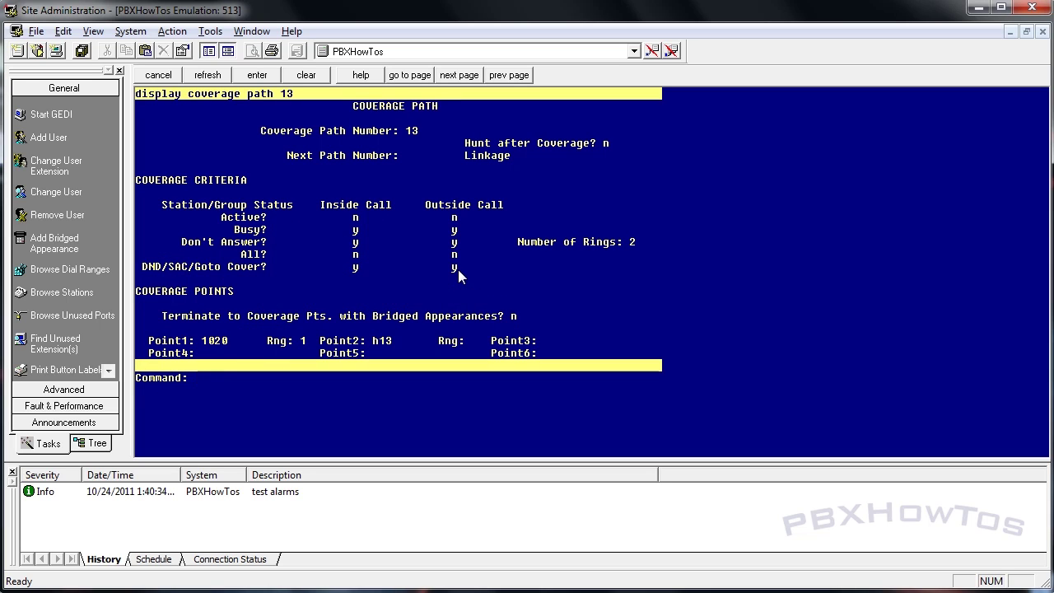